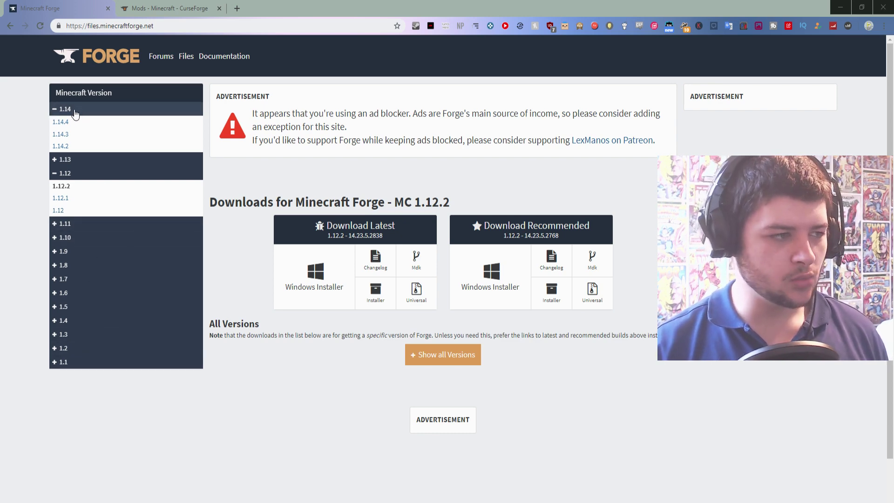
# Step: Download and keep the Forge 1.14.4 installer for build 28.0.14 from the full version list
pyautogui.click(65, 122)
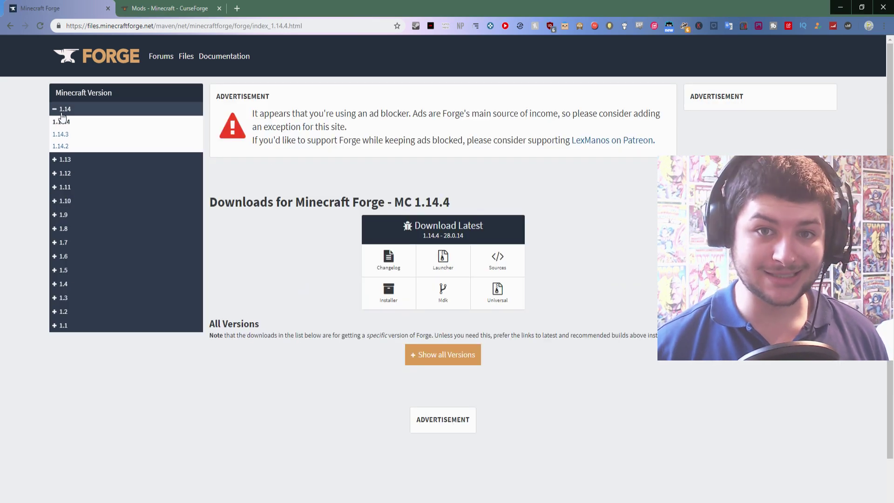
pyautogui.scroll(-1, 303, 176)
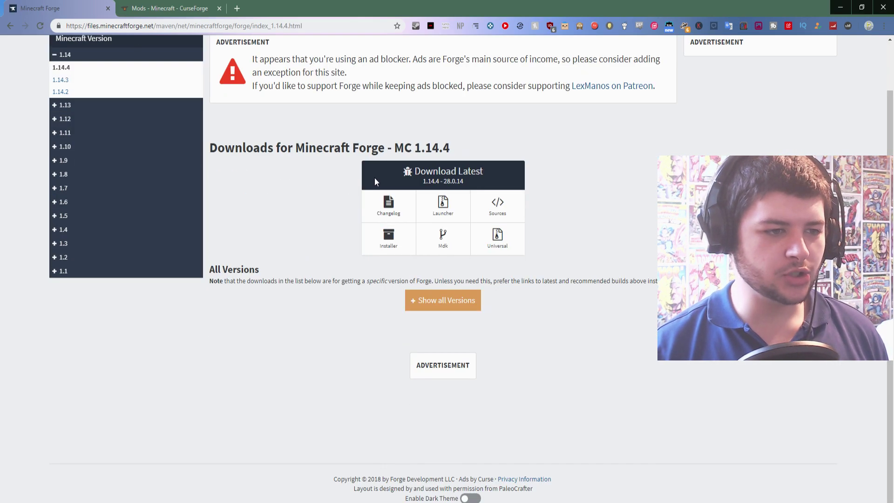
pyautogui.click(419, 309)
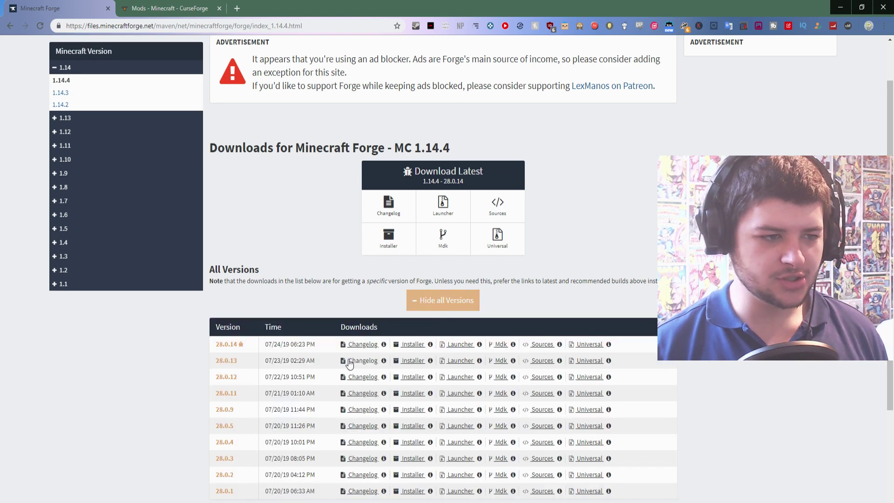
pyautogui.scroll(-1, 242, 305)
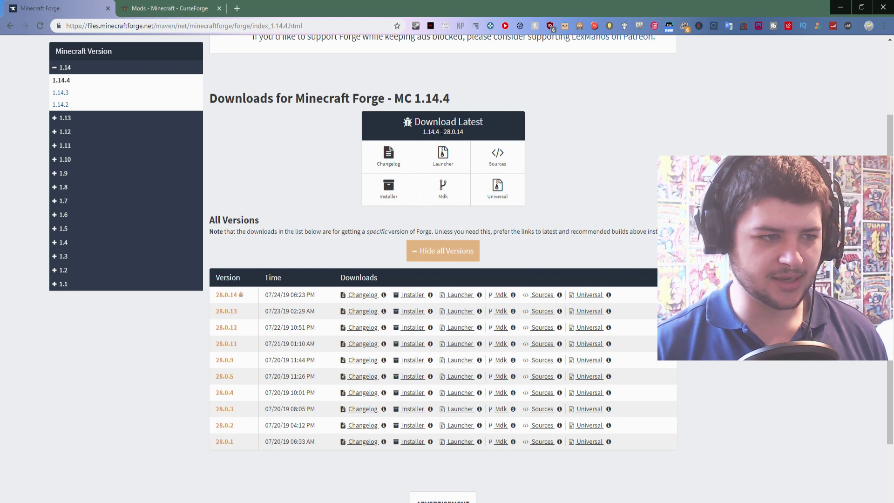
pyautogui.click(413, 295)
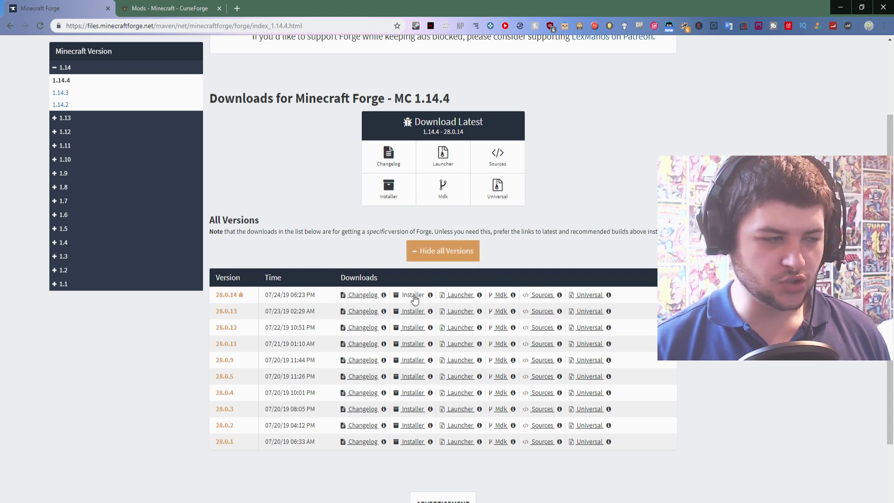
pyautogui.scroll(-3, 333, 271)
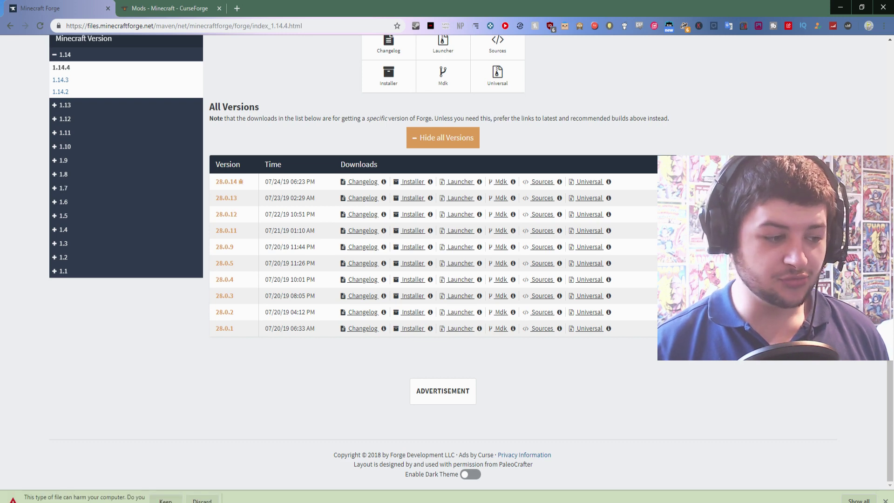
pyautogui.click(166, 499)
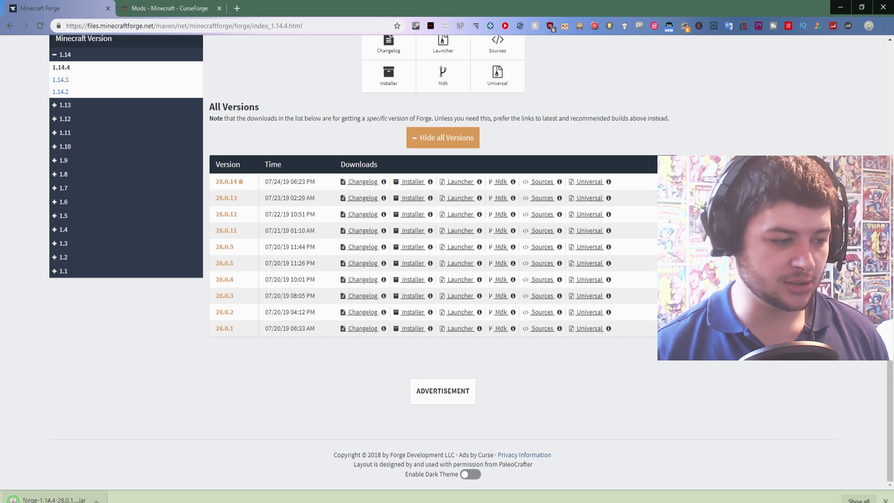
# Step: Install the Forge client into the default .minecraft folder and dismiss the success message
pyautogui.click(154, 5)
pyautogui.click(31, 4)
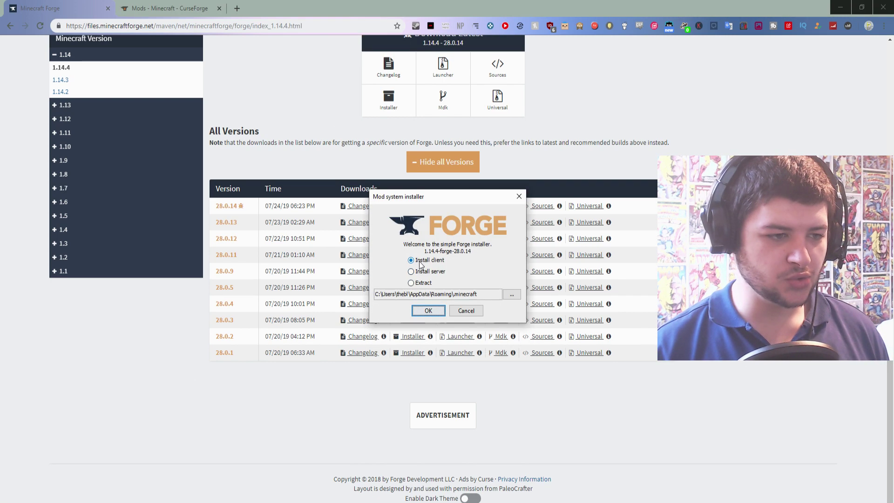
pyautogui.moveTo(489, 295); pyautogui.dragTo(368, 297)
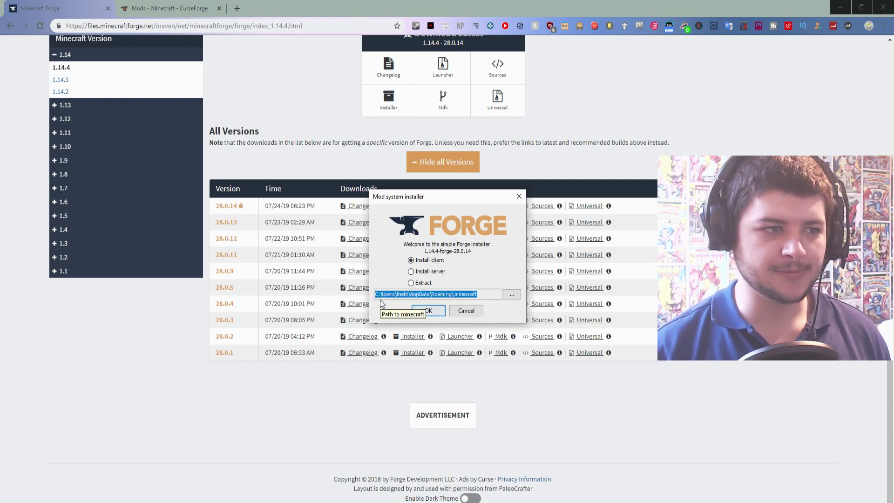
pyautogui.click(426, 311)
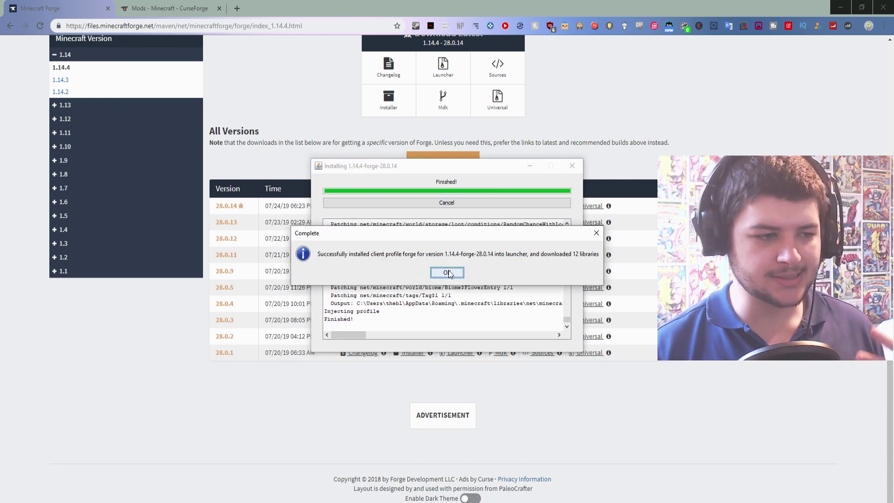
pyautogui.click(447, 273)
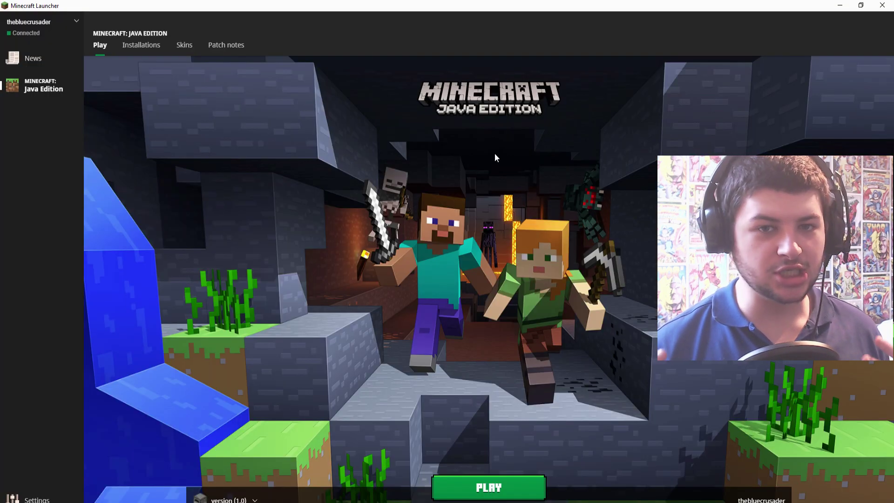
# Step: Create a new installation 'tutorial forge 1.14.4' using version release 1.14.4-forge-28.0.14
pyautogui.click(139, 47)
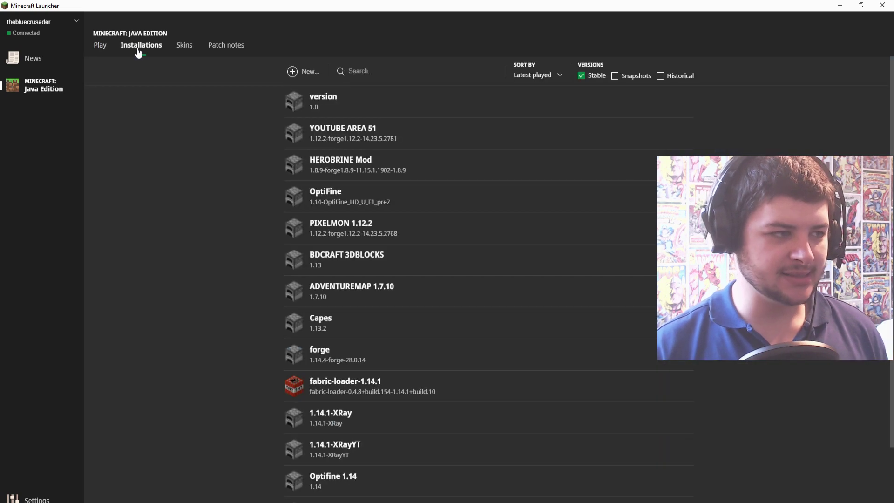
pyautogui.click(301, 70)
pyautogui.click(349, 248)
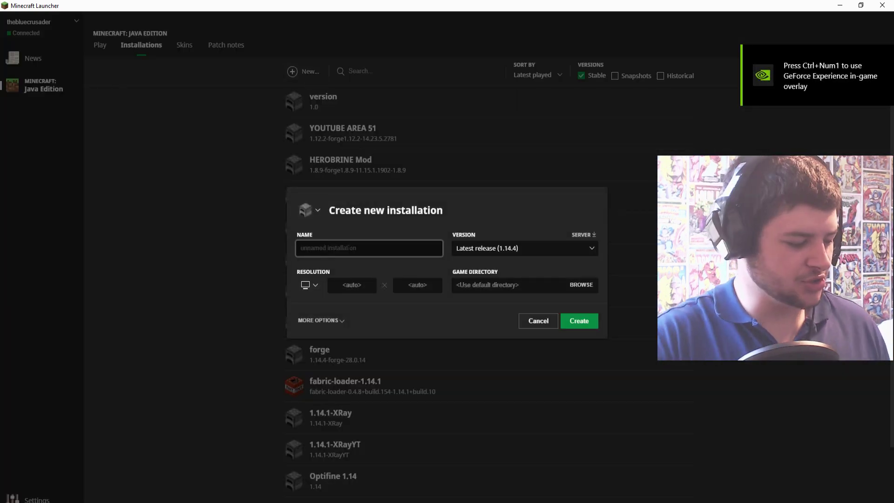
pyautogui.write('tutorial forg')
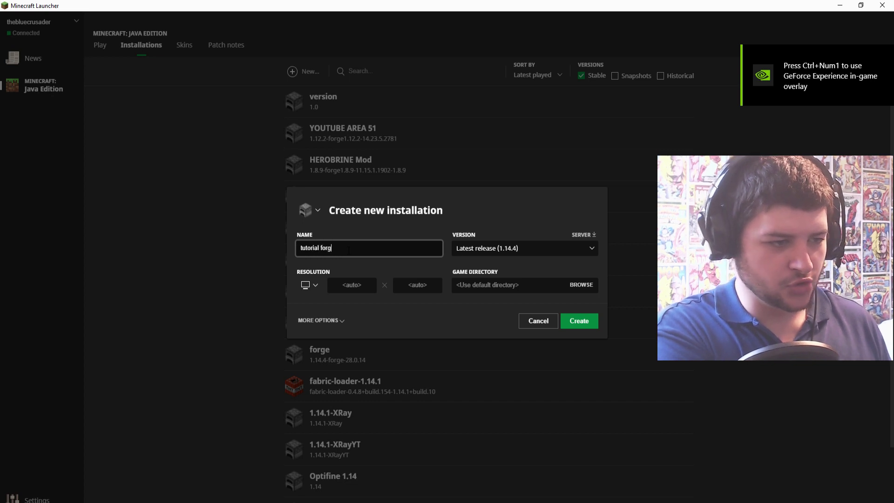
pyautogui.write('e 1.14.4')
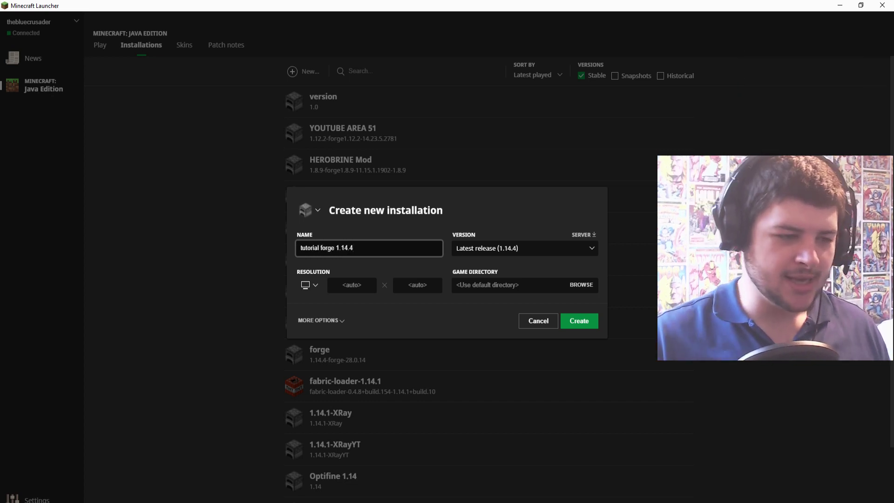
pyautogui.click(496, 249)
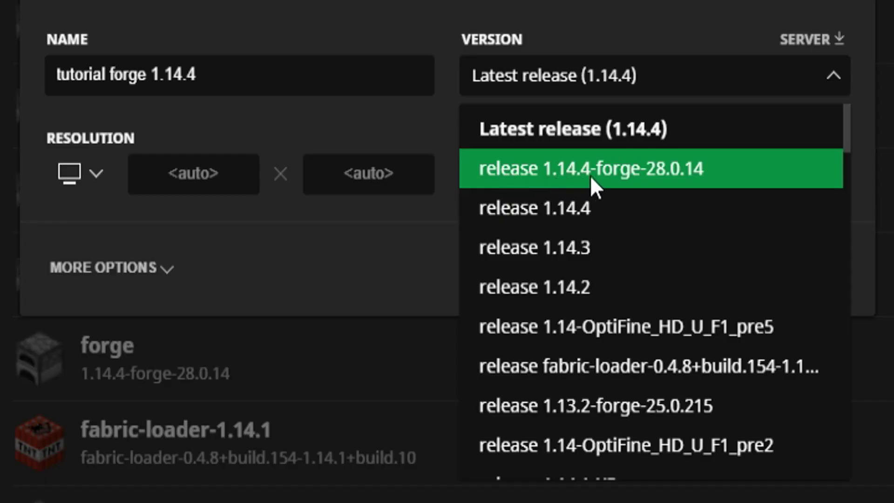
pyautogui.click(649, 175)
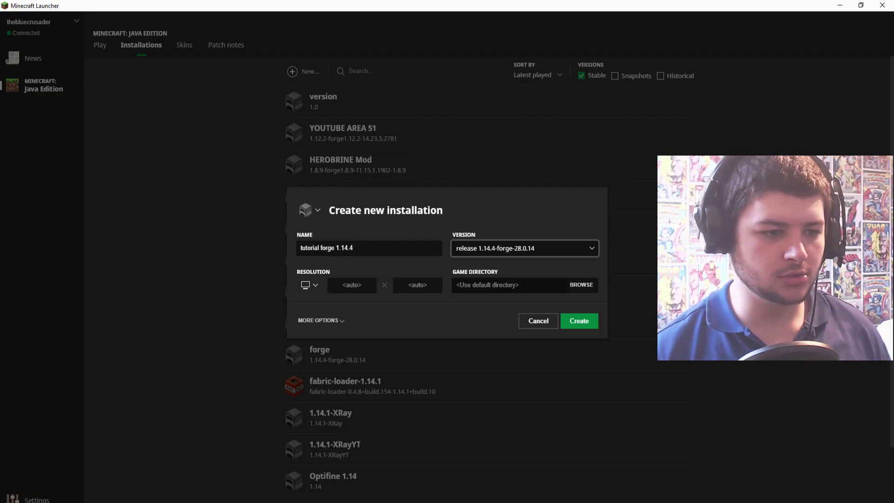
pyautogui.click(579, 324)
# Step: Select tutorial forge 1.14.4 as the installation to launch on the Play page
pyautogui.click(108, 55)
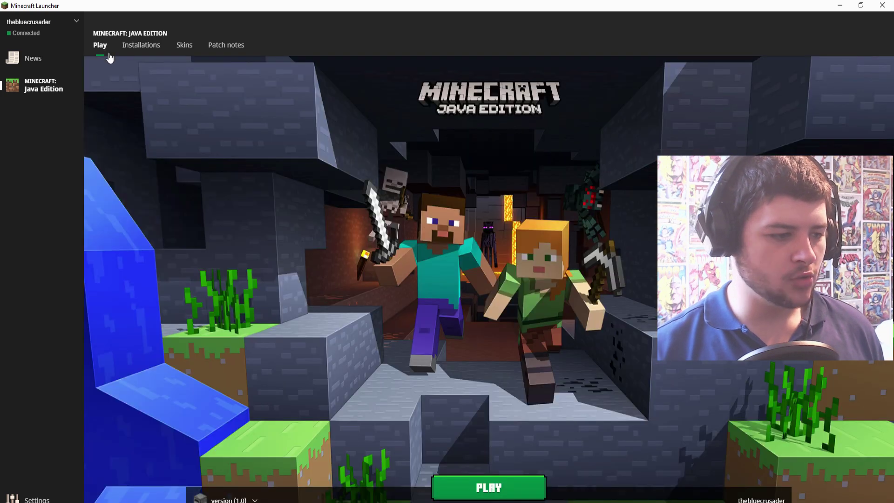
pyautogui.click(228, 499)
pyautogui.scroll(-3, 256, 456)
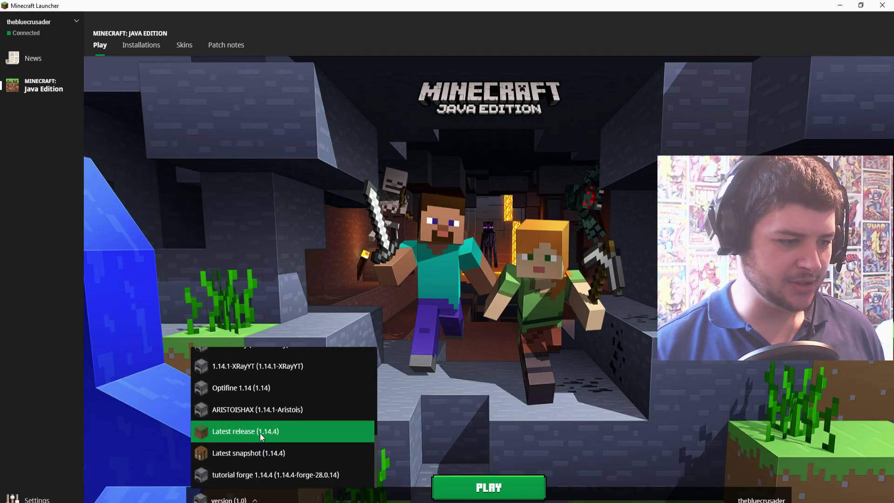
pyautogui.click(221, 472)
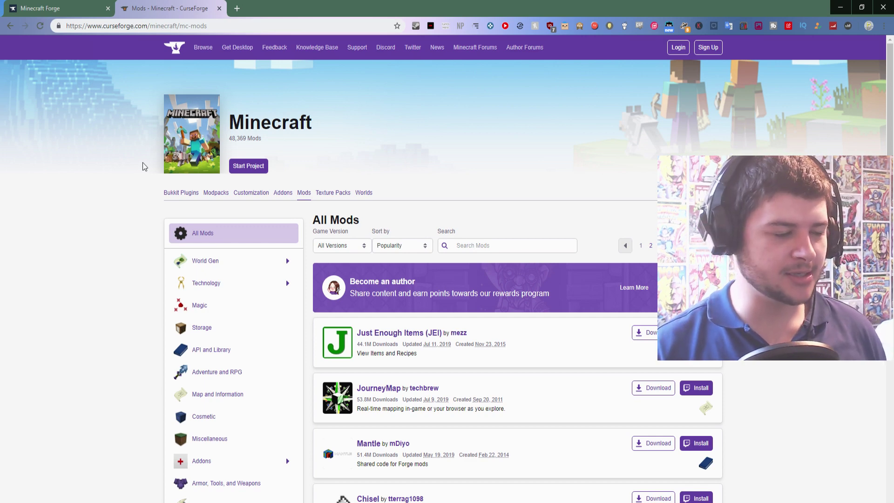
# Step: Filter CurseForge mods to 1.14.4 and open the Biomes O' Plenty files
pyautogui.scroll(-2, 138, 165)
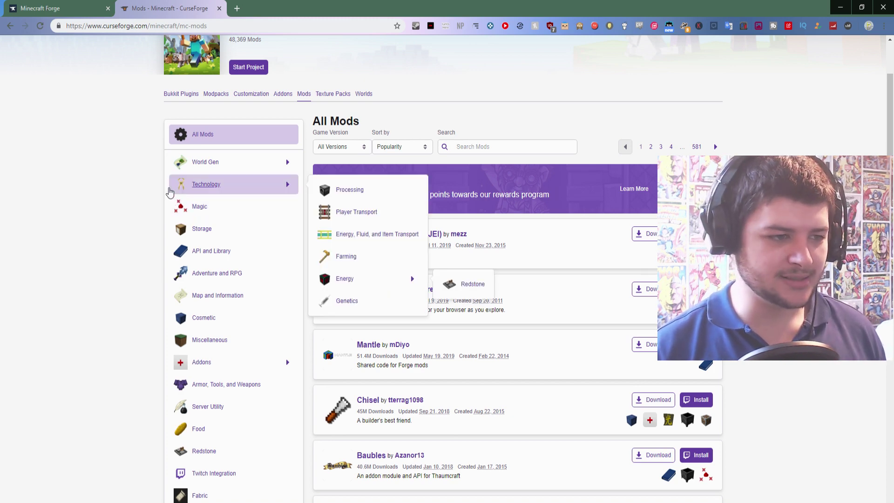
pyautogui.click(320, 148)
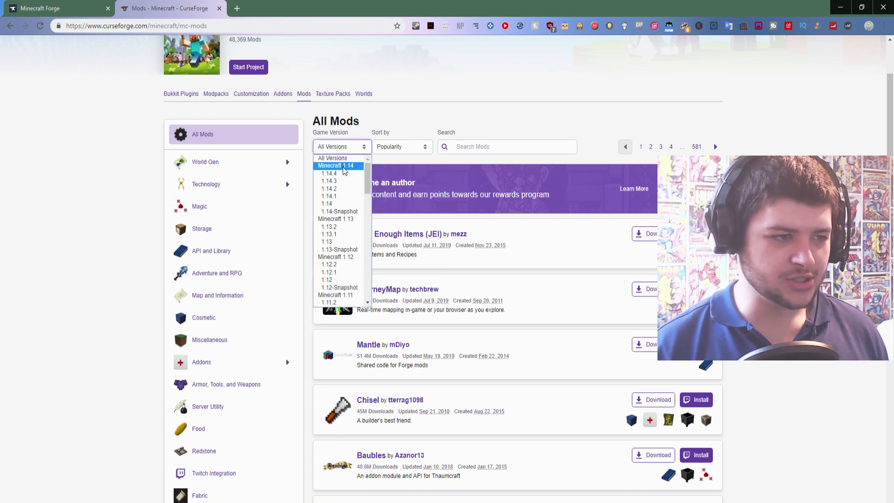
pyautogui.click(319, 169)
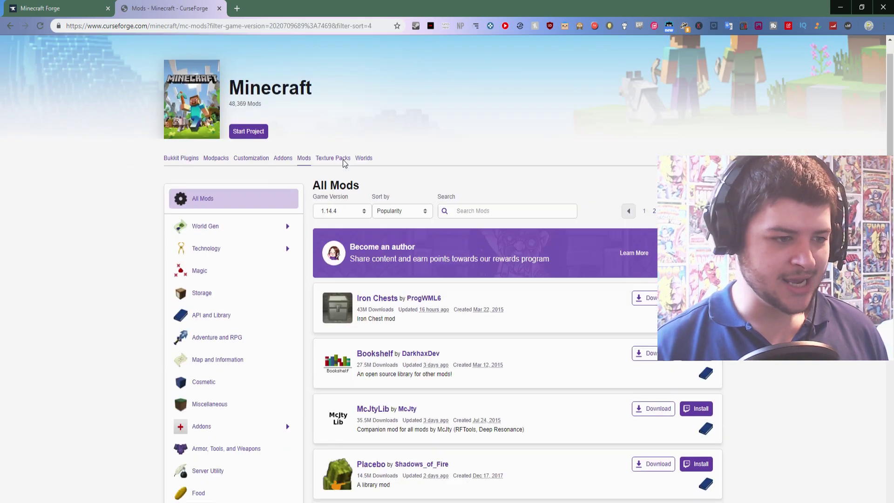
pyautogui.scroll(-5, 342, 168)
pyautogui.scroll(-7, 342, 168)
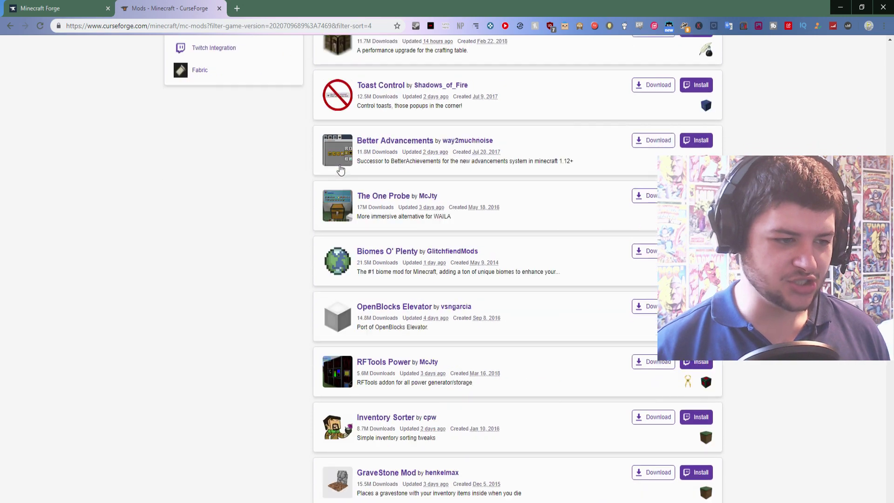
pyautogui.scroll(15, 332, 174)
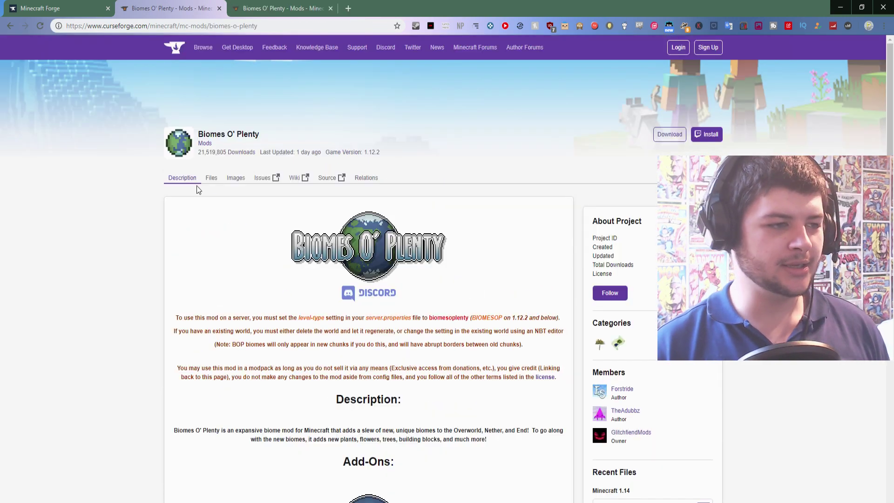
pyautogui.click(212, 182)
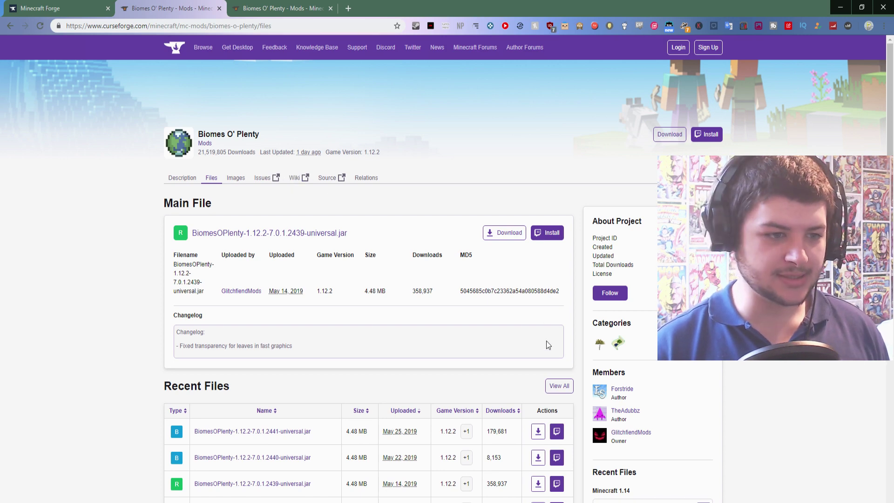
# Step: Download the newest 1.14.4 Biomes O' Plenty file, blocking the extra download prompt
pyautogui.scroll(-1, 479, 365)
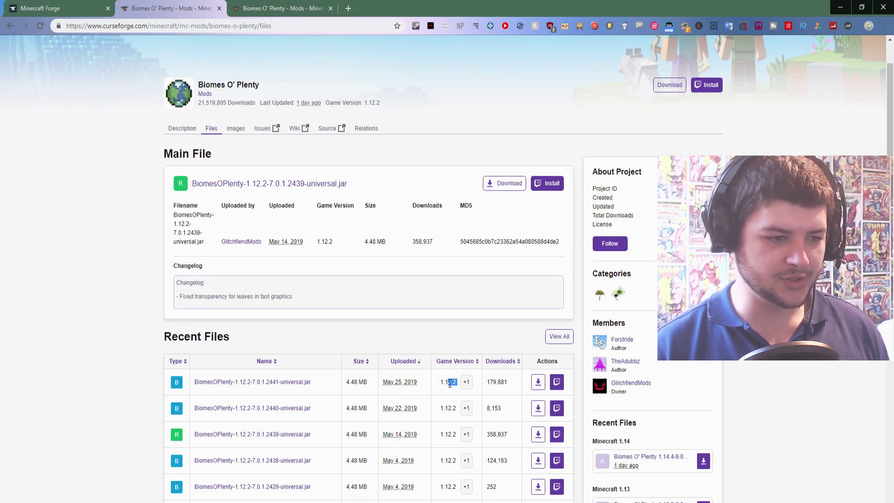
pyautogui.click(558, 337)
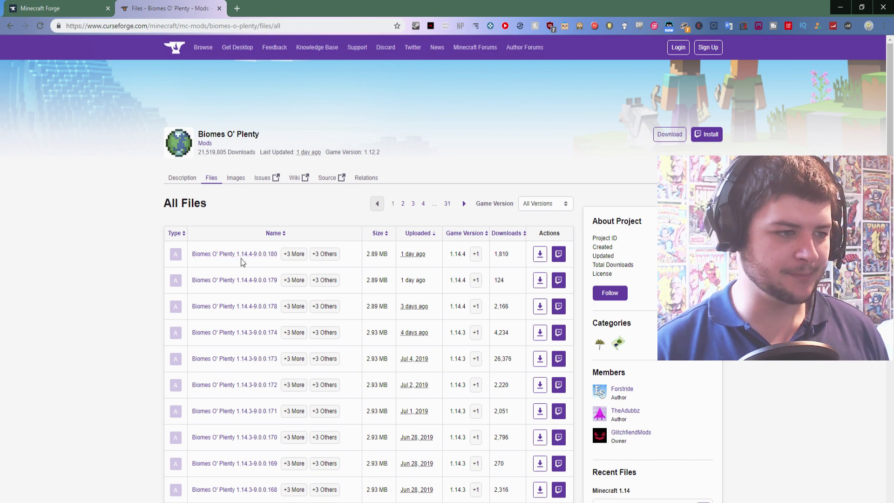
pyautogui.click(539, 254)
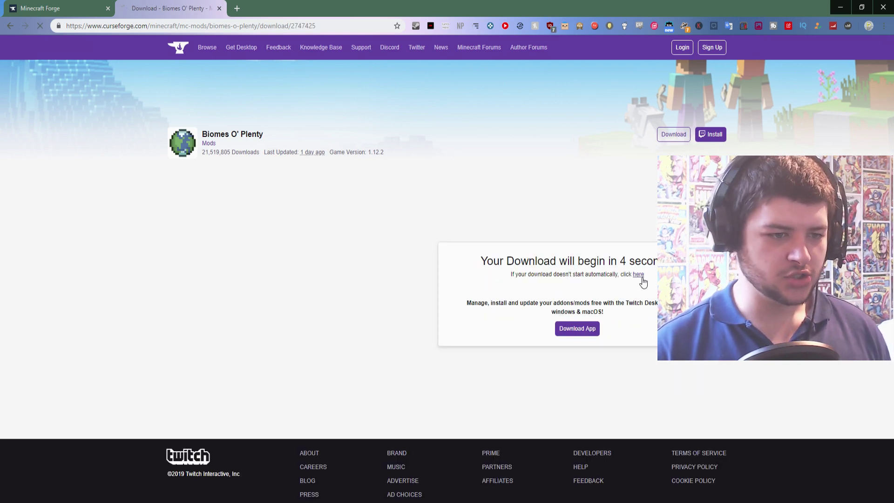
pyautogui.click(638, 275)
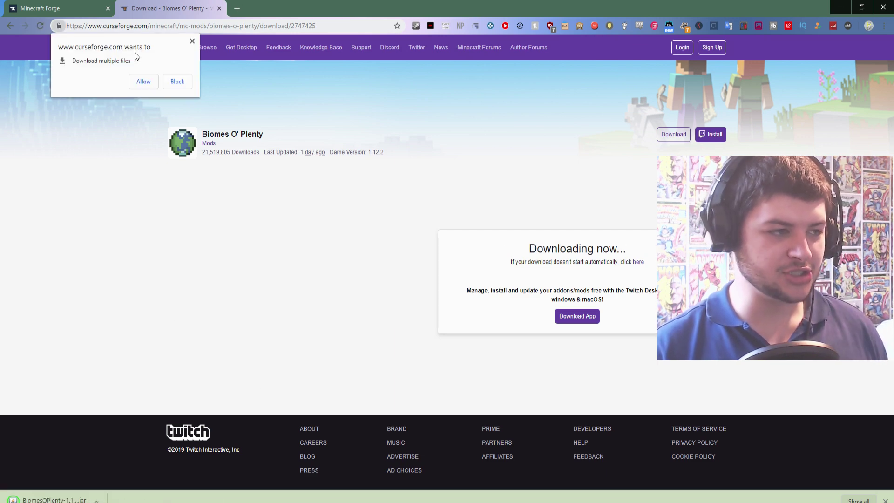
pyautogui.click(177, 81)
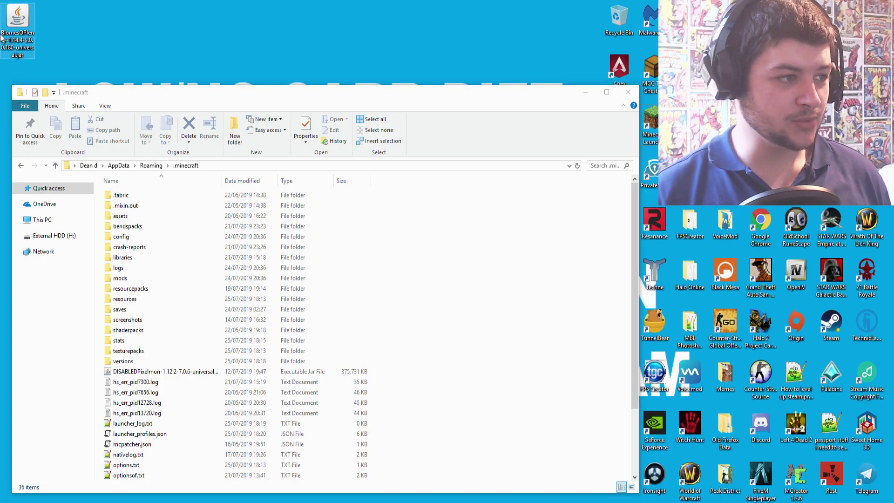
# Step: Go to %appdata%\.minecraft\mods and move the Biomes O' Plenty jar from the desktop into it
pyautogui.click(23, 55)
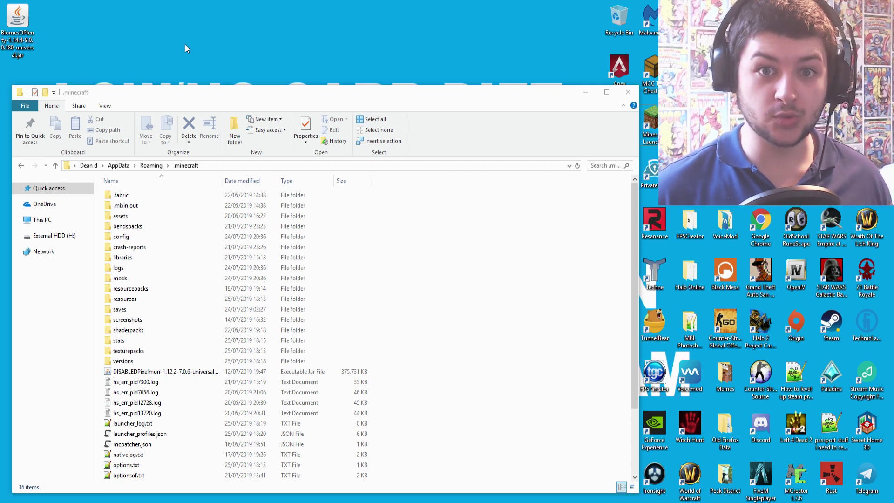
pyautogui.click(208, 166)
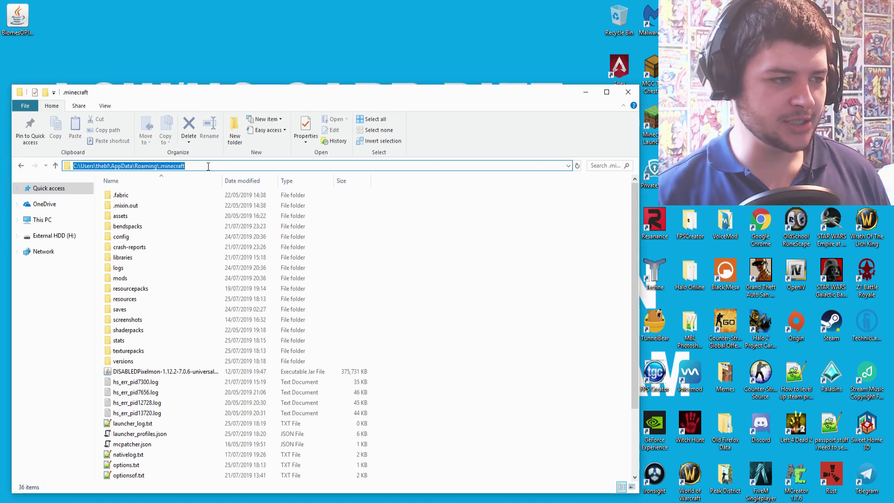
pyautogui.write('%appdata')
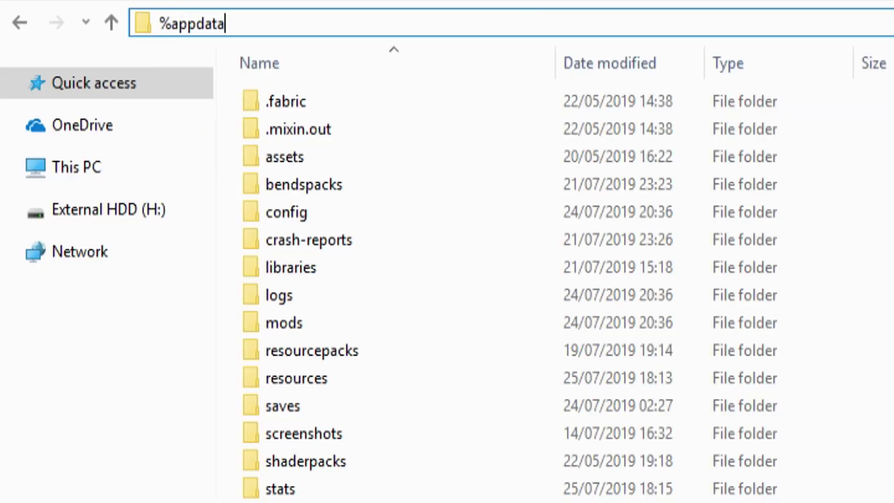
pyautogui.write('%')
pyautogui.press('Return')
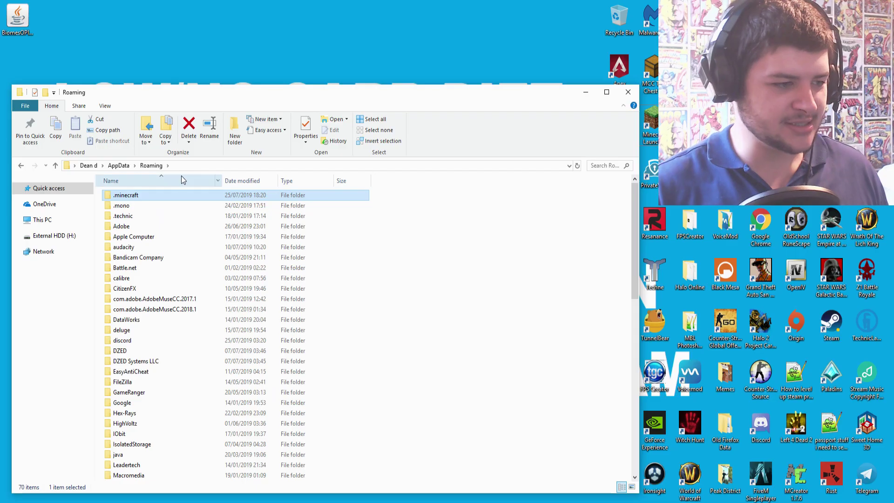
pyautogui.press('Return')
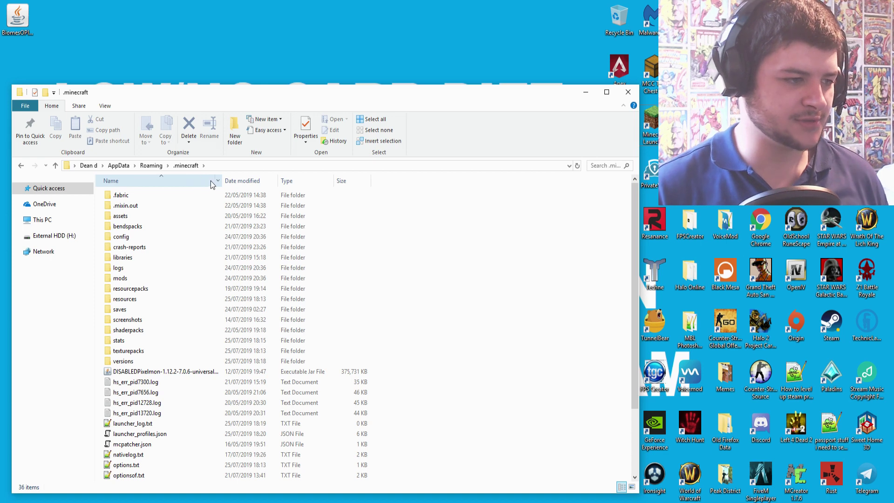
pyautogui.doubleClick(127, 278)
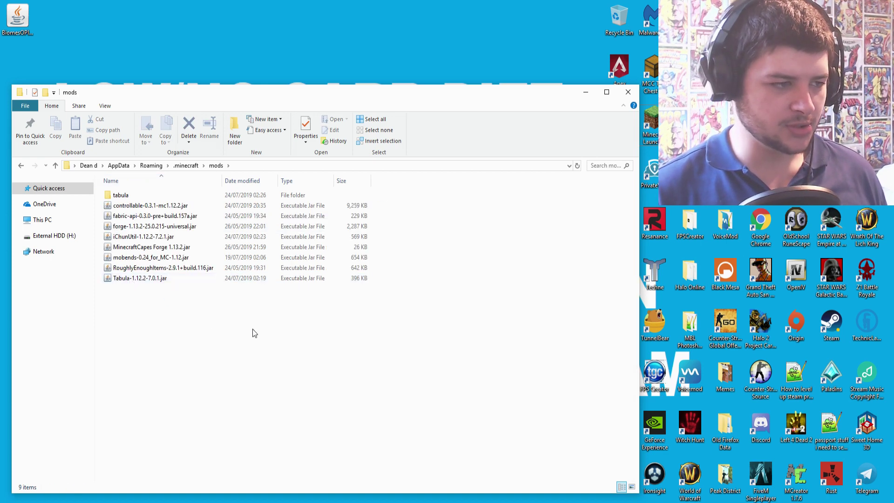
pyautogui.moveTo(278, 342); pyautogui.dragTo(99, 191)
pyautogui.click(181, 319)
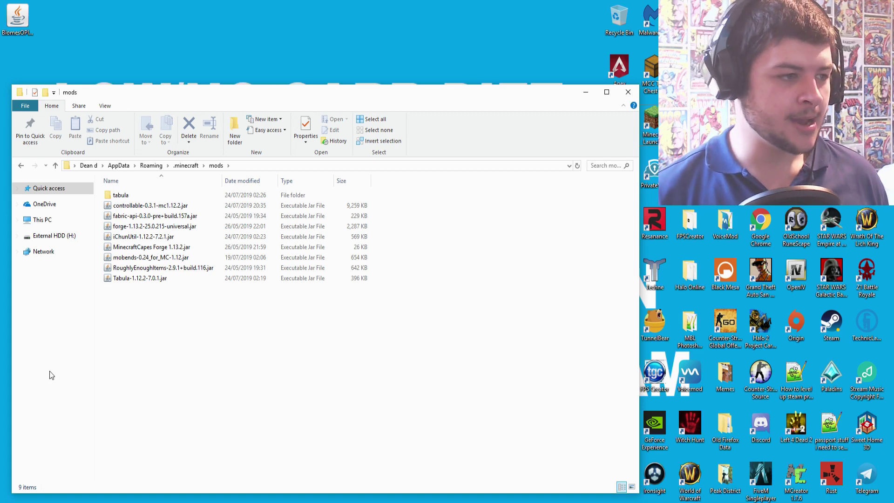
pyautogui.moveTo(17, 17); pyautogui.dragTo(236, 332)
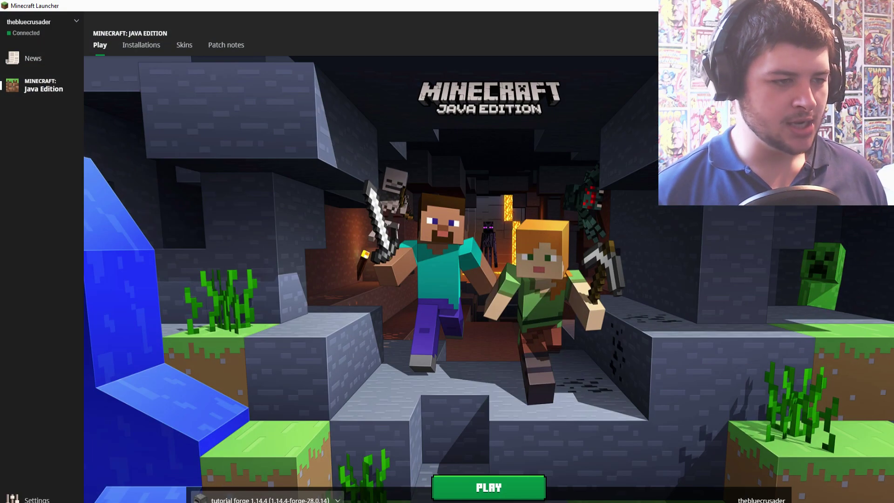
# Step: Launch the tutorial forge 1.14.4 profile
pyautogui.click(458, 489)
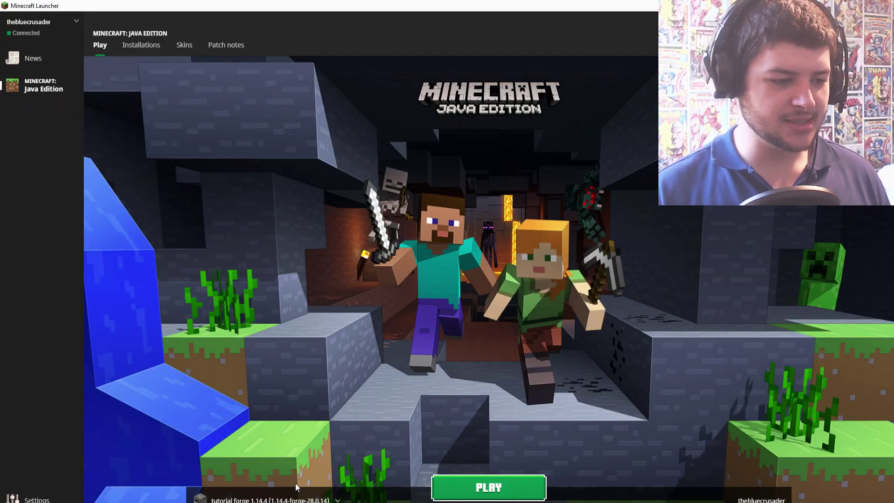
# Step: Delete the nine other mods, keeping only the Biomes O' Plenty jar, and relaunch the game
pyautogui.click(42, 484)
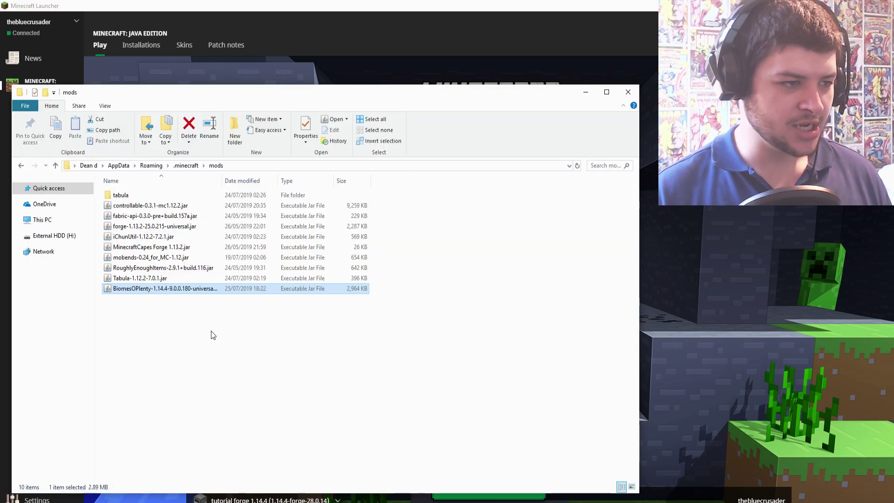
pyautogui.hotkey('ctrl', 'a')
pyautogui.keyDown('ctrl'); pyautogui.click(140, 289); pyautogui.keyUp('ctrl')
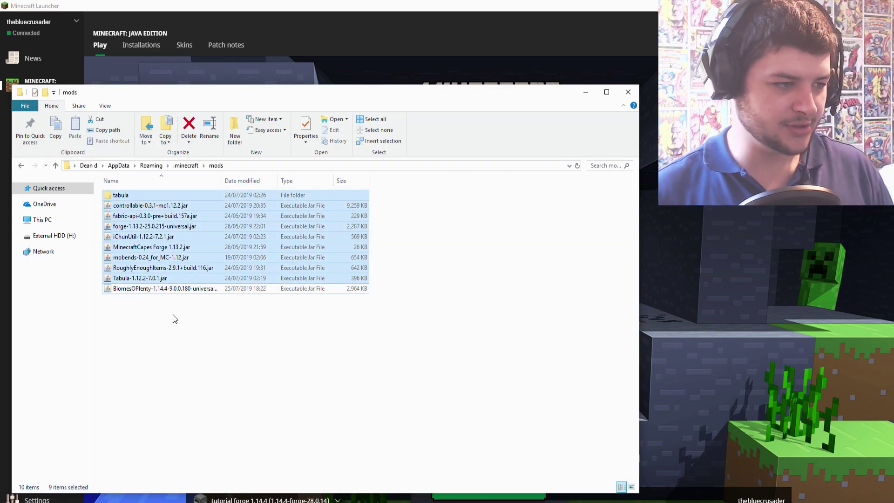
pyautogui.press('Delete')
pyautogui.click(347, 4)
pyautogui.click(485, 489)
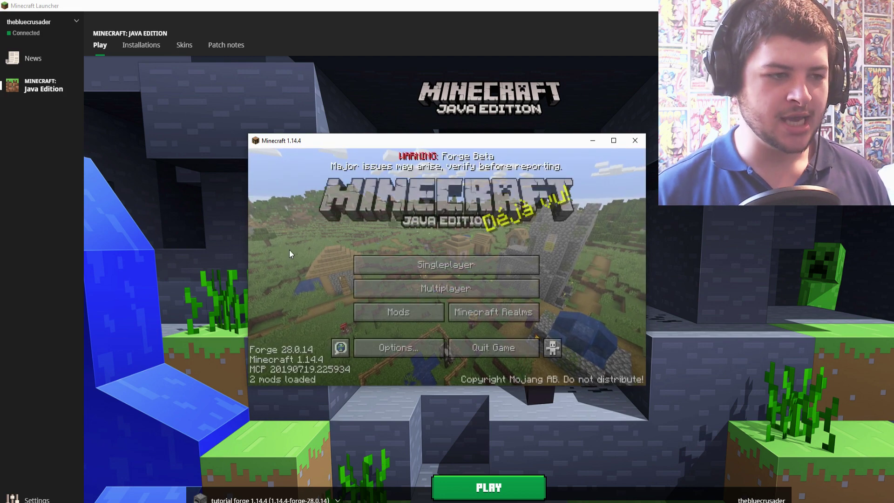
# Step: Maximise the game and confirm Biomes O' Plenty appears in the Mods list, then return
pyautogui.doubleClick(400, 140)
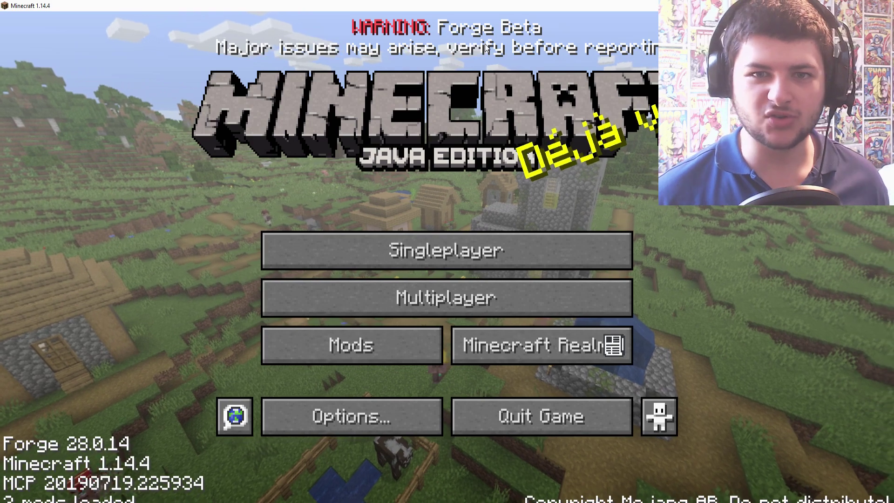
pyautogui.click(400, 349)
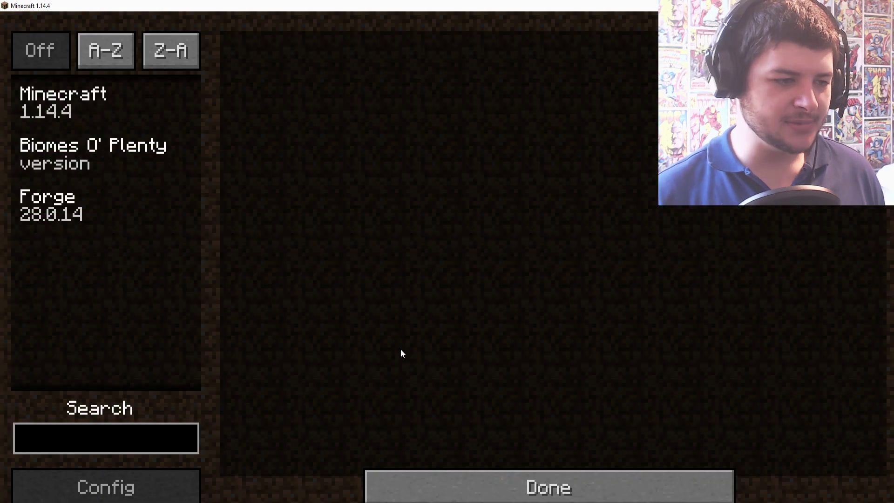
pyautogui.click(90, 167)
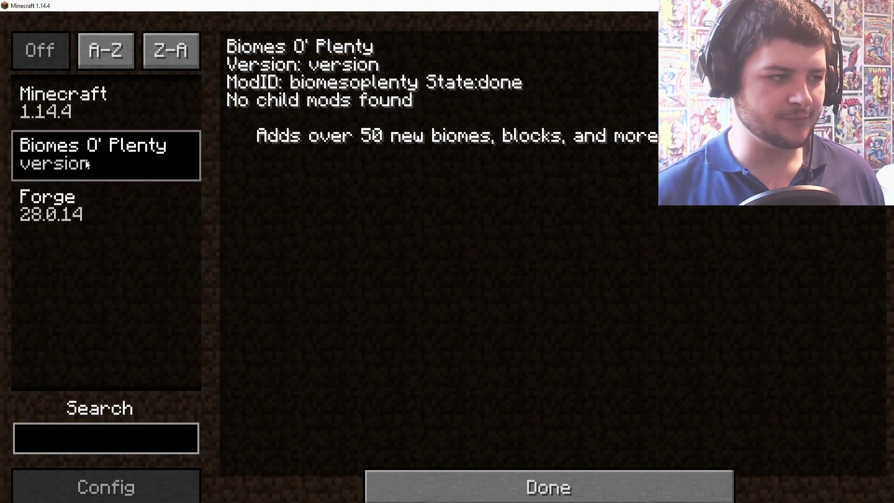
pyautogui.click(452, 479)
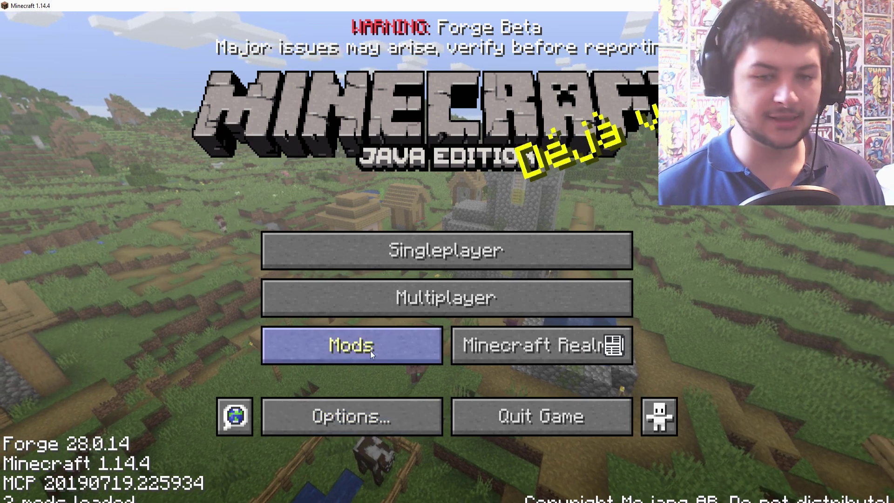
# Step: Start a new singleplayer world and show More World Options
pyautogui.click(424, 255)
pyautogui.click(531, 427)
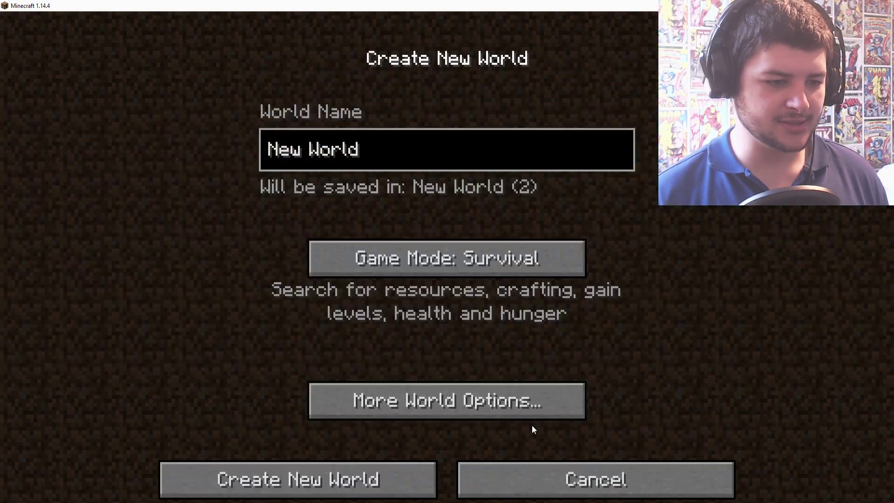
pyautogui.click(437, 402)
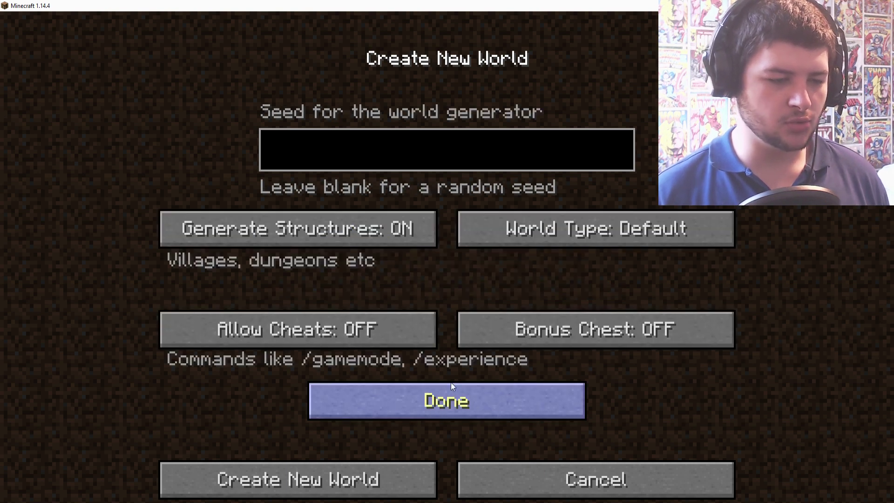
# Step: Cycle the World Type setting until it reads Biomes O' Plenty
pyautogui.click(531, 232)
pyautogui.click(535, 234)
pyautogui.click(638, 238)
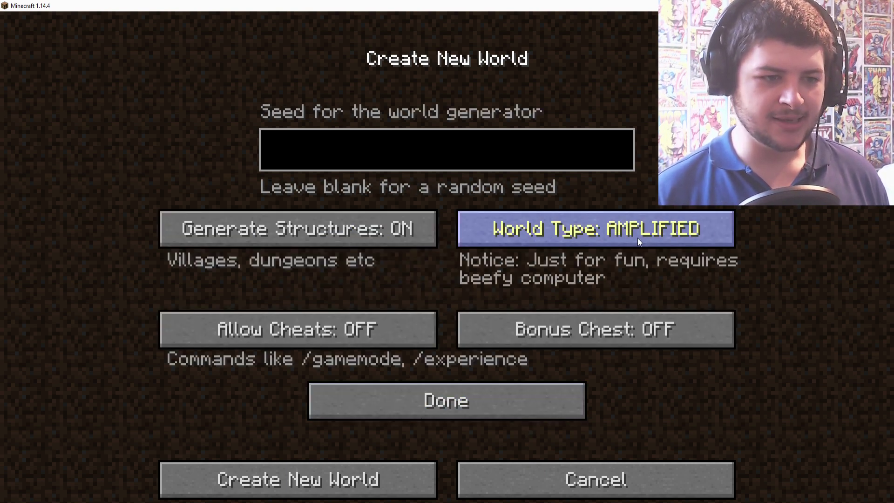
pyautogui.click(647, 235)
pyautogui.click(644, 236)
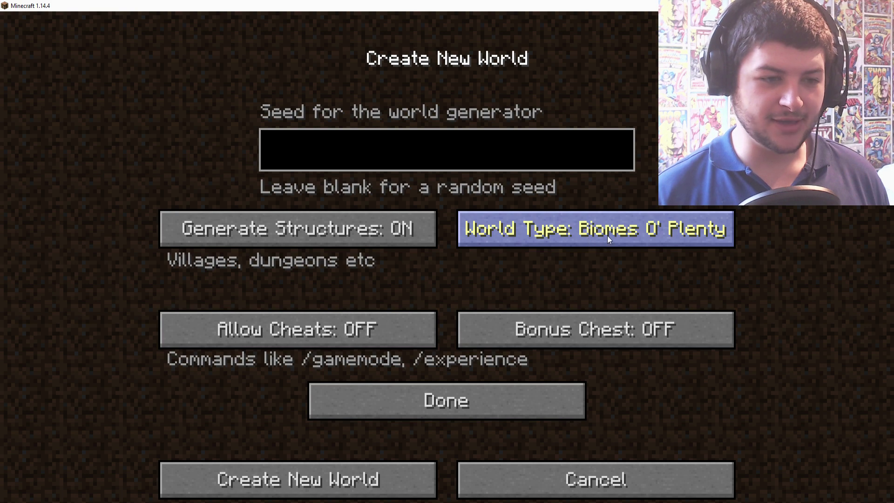
pyautogui.click(652, 239)
pyautogui.click(632, 234)
pyautogui.click(633, 234)
pyautogui.click(632, 234)
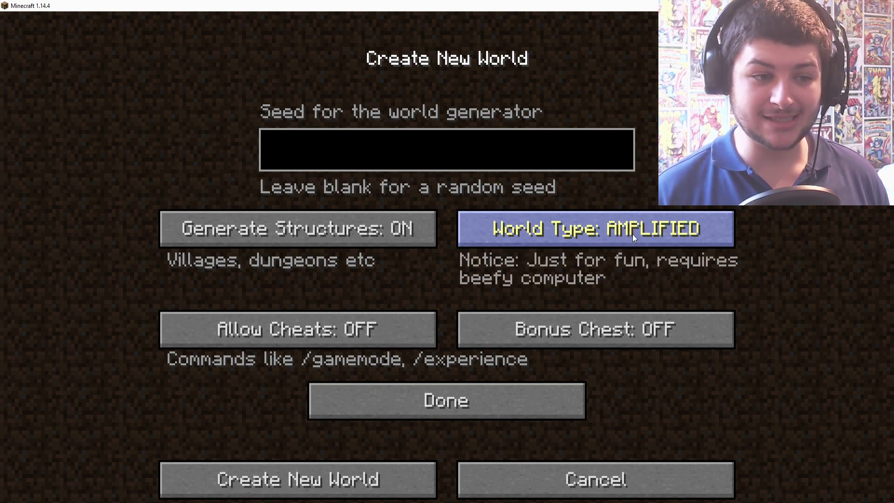
pyautogui.click(632, 234)
pyautogui.click(608, 263)
pyautogui.press('Escape')
pyautogui.click(557, 247)
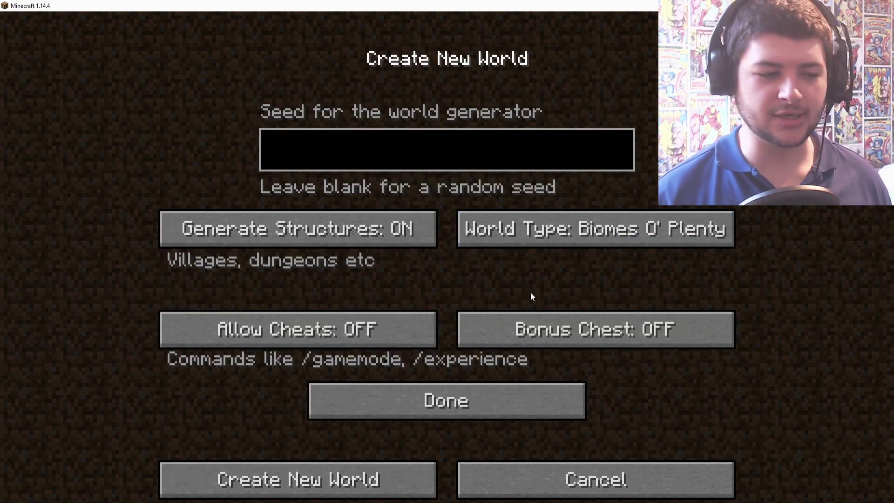